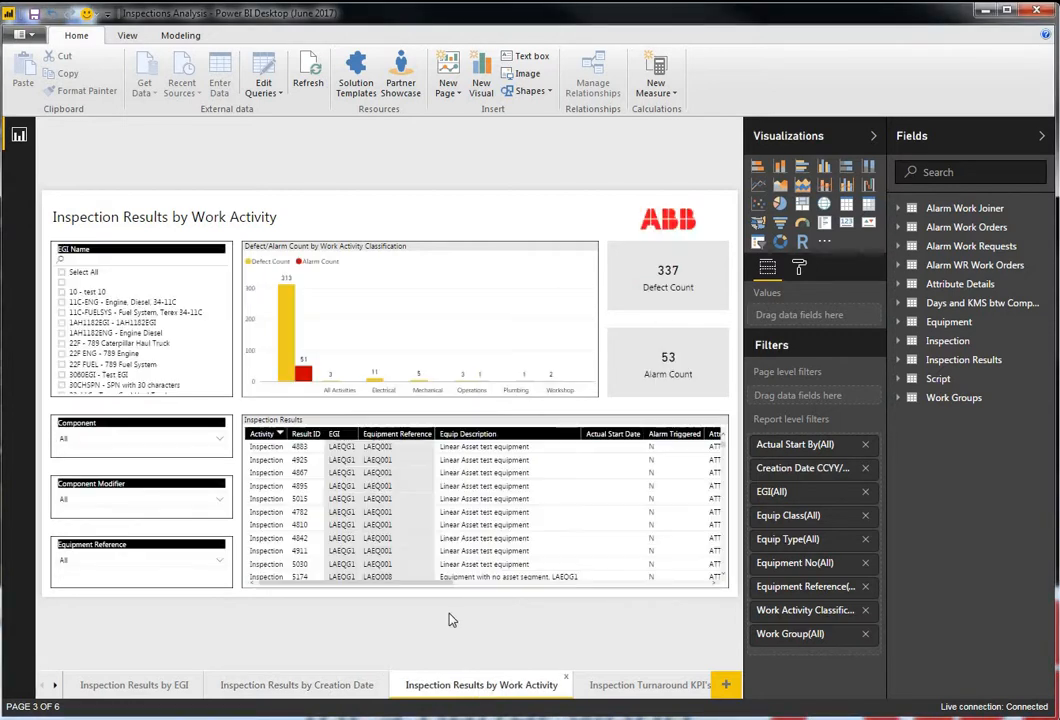
- Select the Defect/Alarm Count chart and drill down into the Electrical work activity classification
left_click(476, 240)
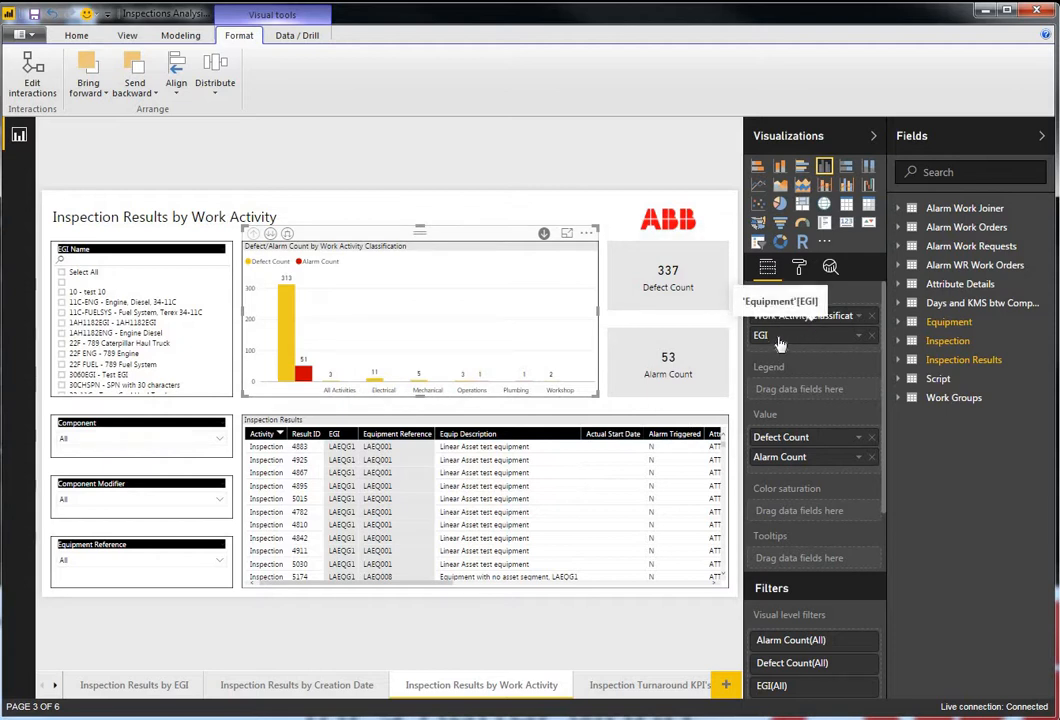
left_click(377, 386)
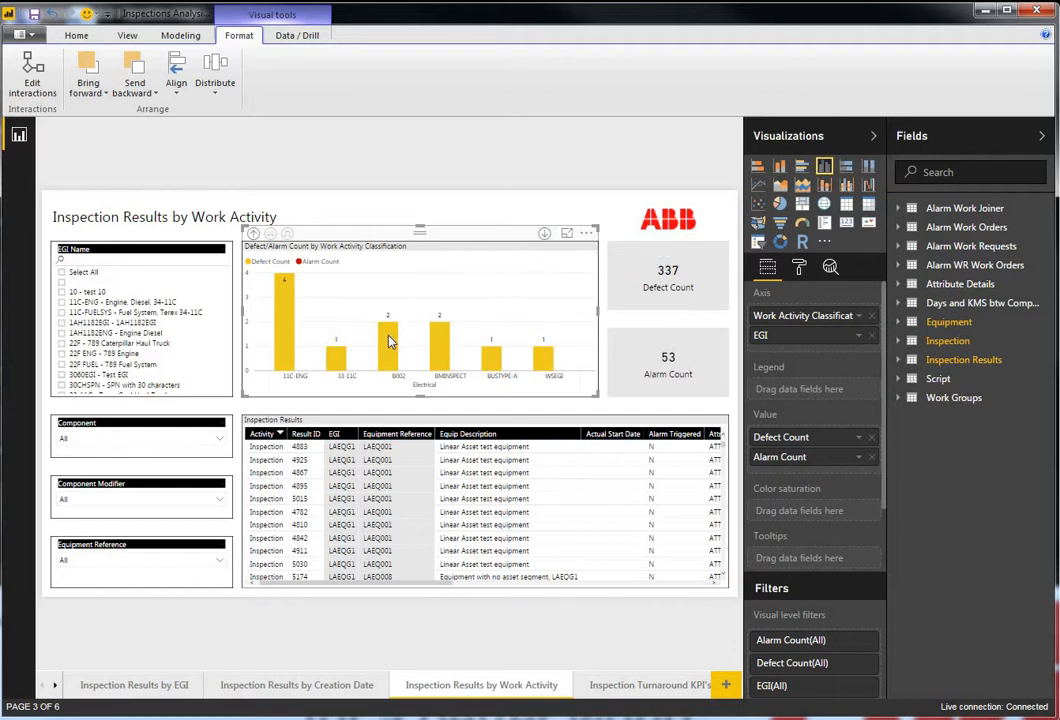
- Cross-filter the page by the B002 bar, then by the 11C-ENG bar, and clear the selection
mouse_move(392, 343)
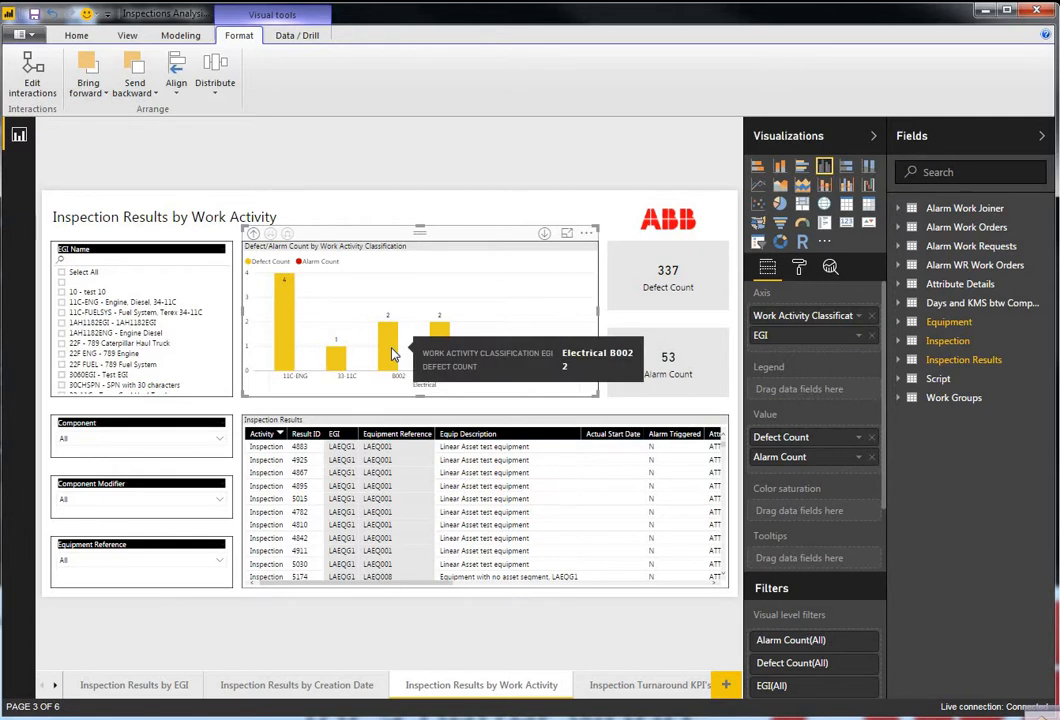
left_click(392, 353)
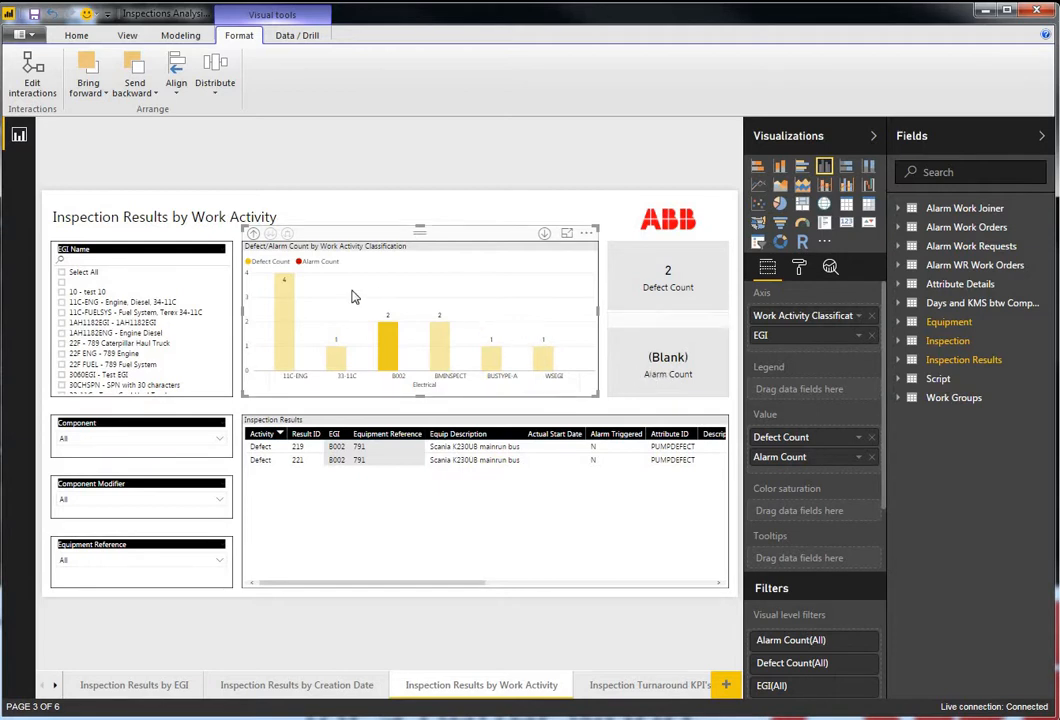
left_click(286, 311)
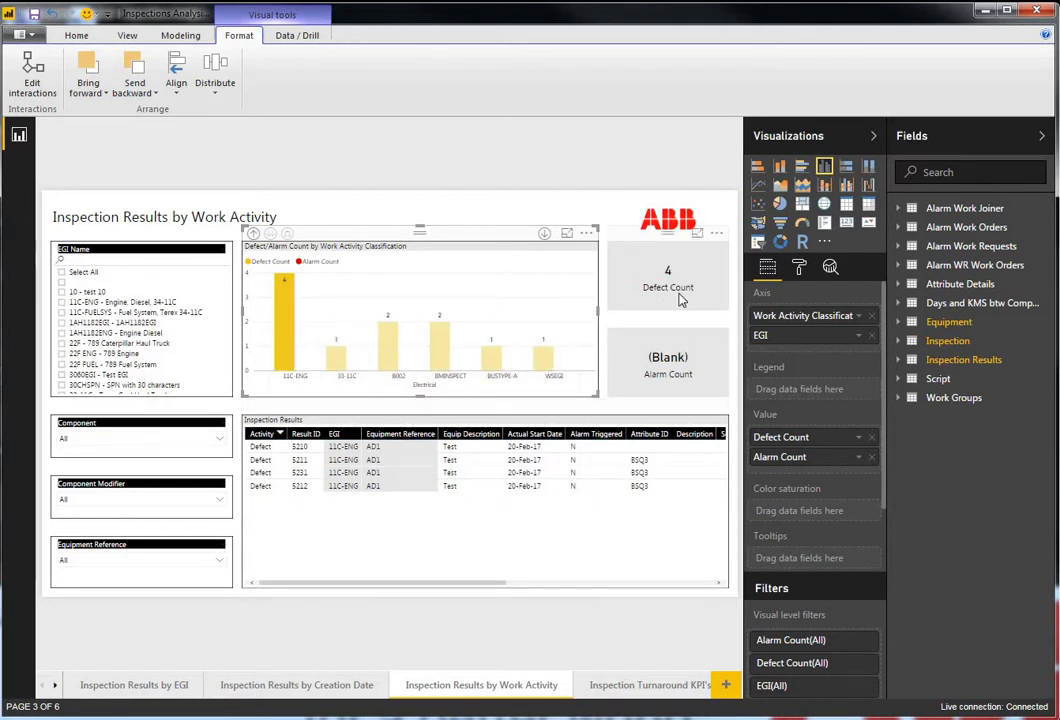
left_click(460, 302)
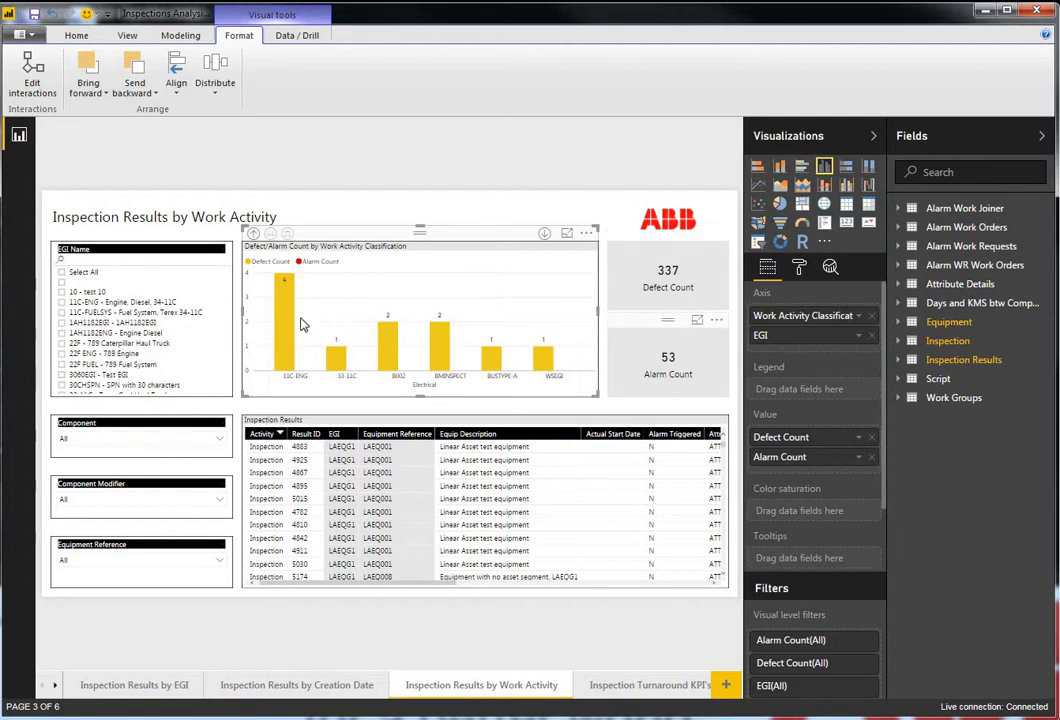
- Drill the chart back up to work activity level, cross-filter by the Electrical bar, and clear the selection
left_click(253, 234)
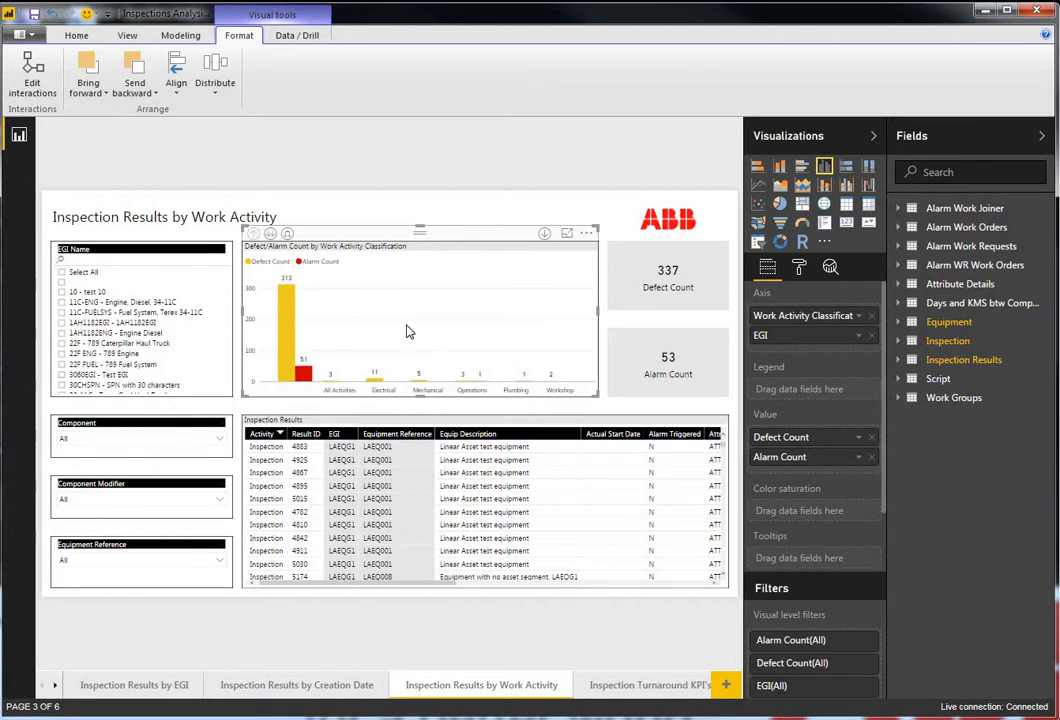
left_click(374, 384)
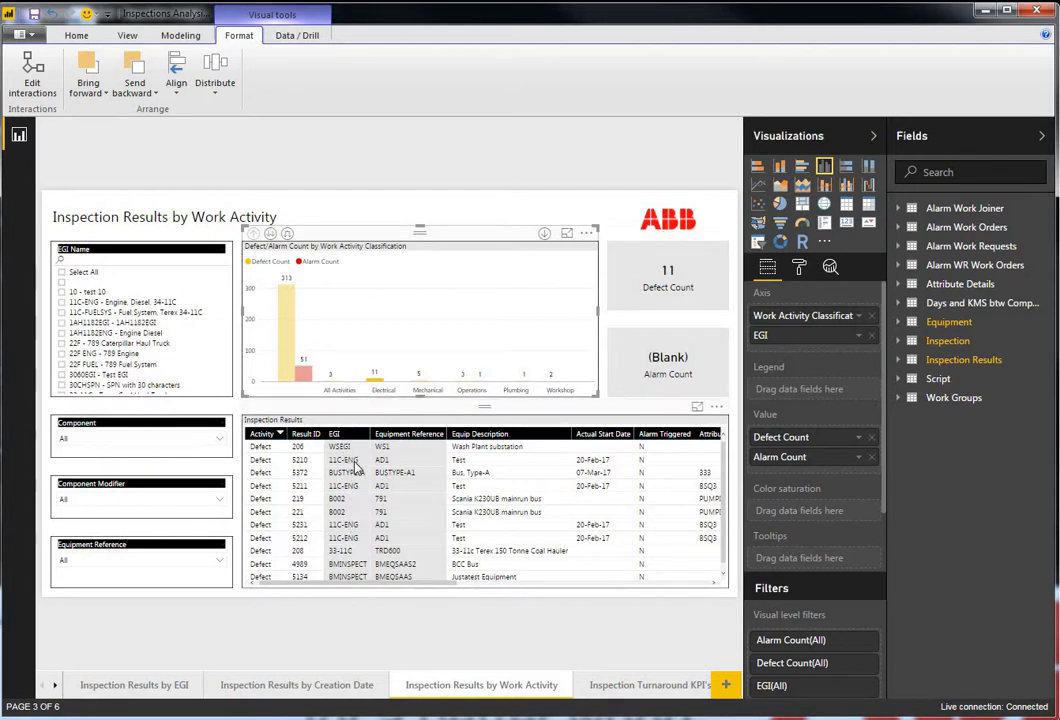
left_click(355, 310)
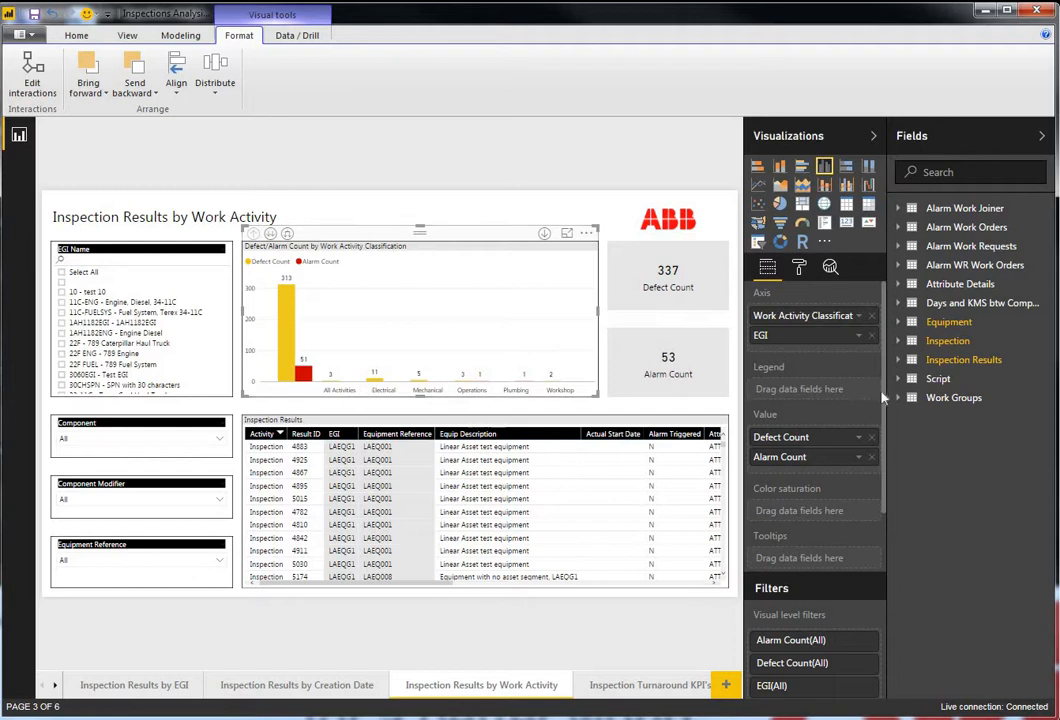
- Add the Equipment table's Component Code field as a report-level filter
scroll(875, 480, "down", 1)
scroll(887, 514, "down", 3)
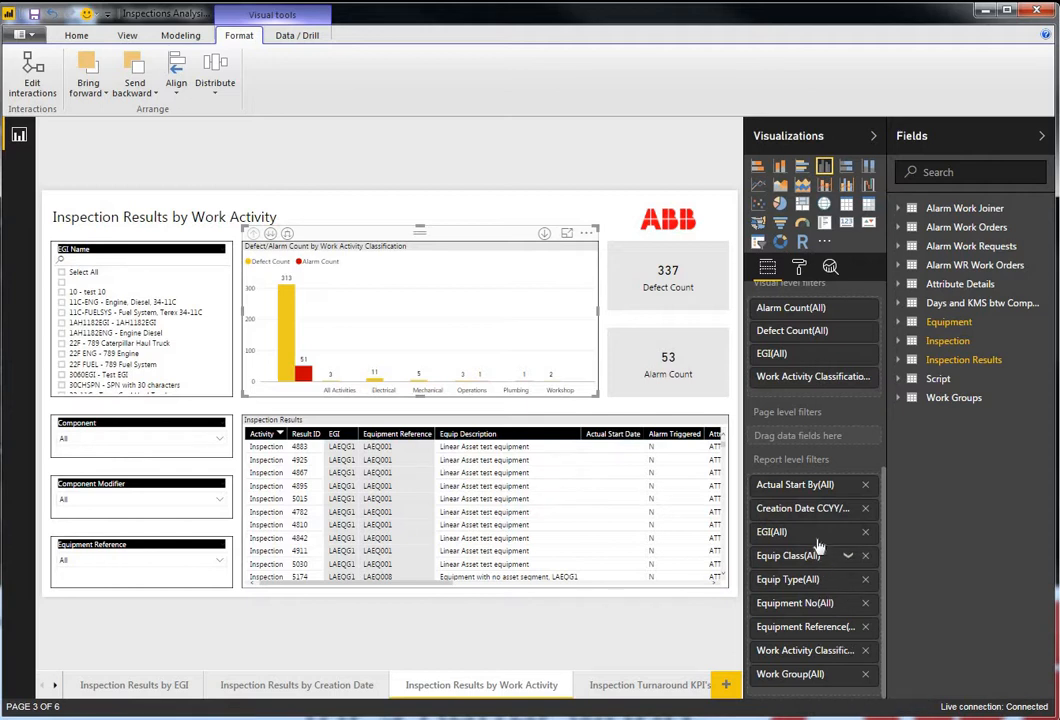
left_click(899, 324)
left_click(899, 322)
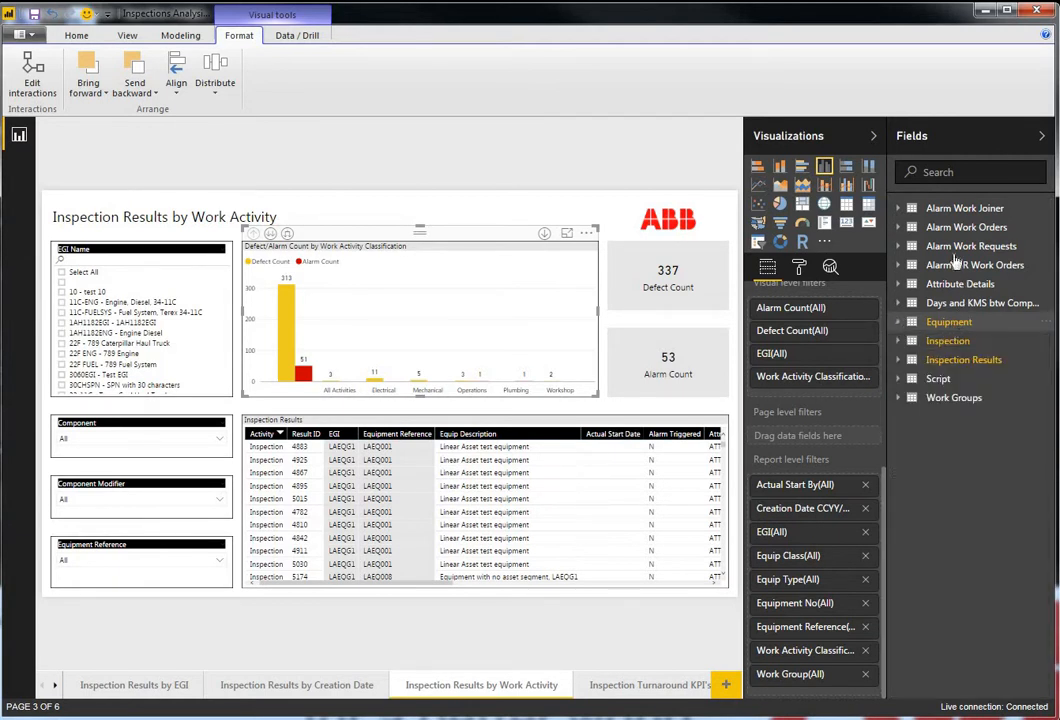
left_click(899, 325)
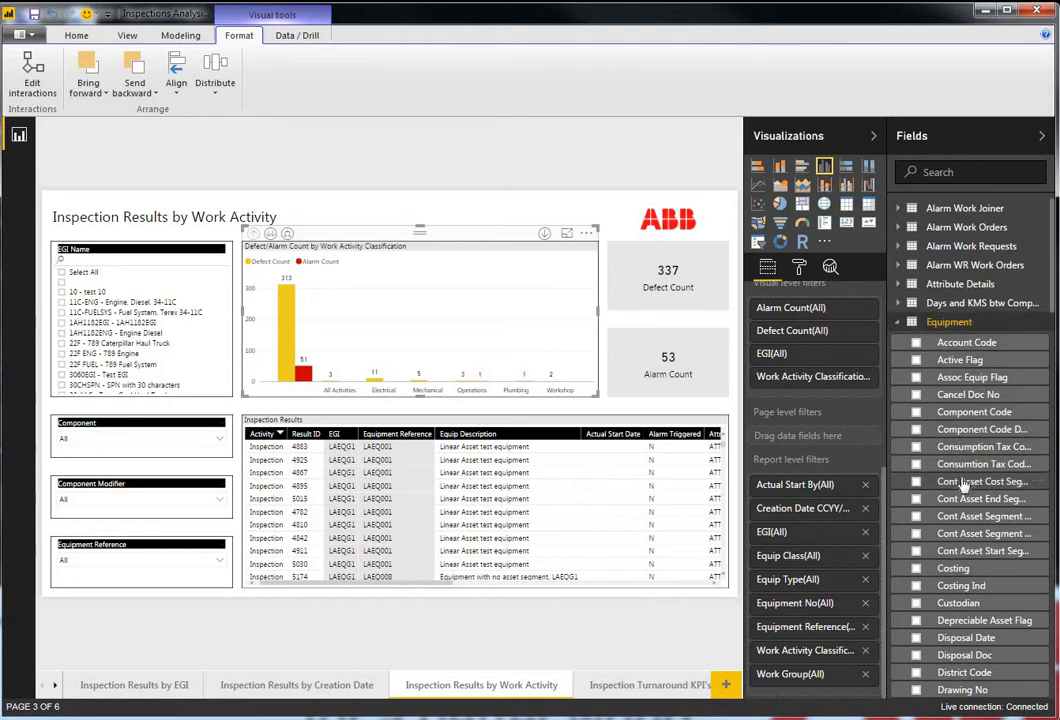
scroll(962, 484, "down", 2)
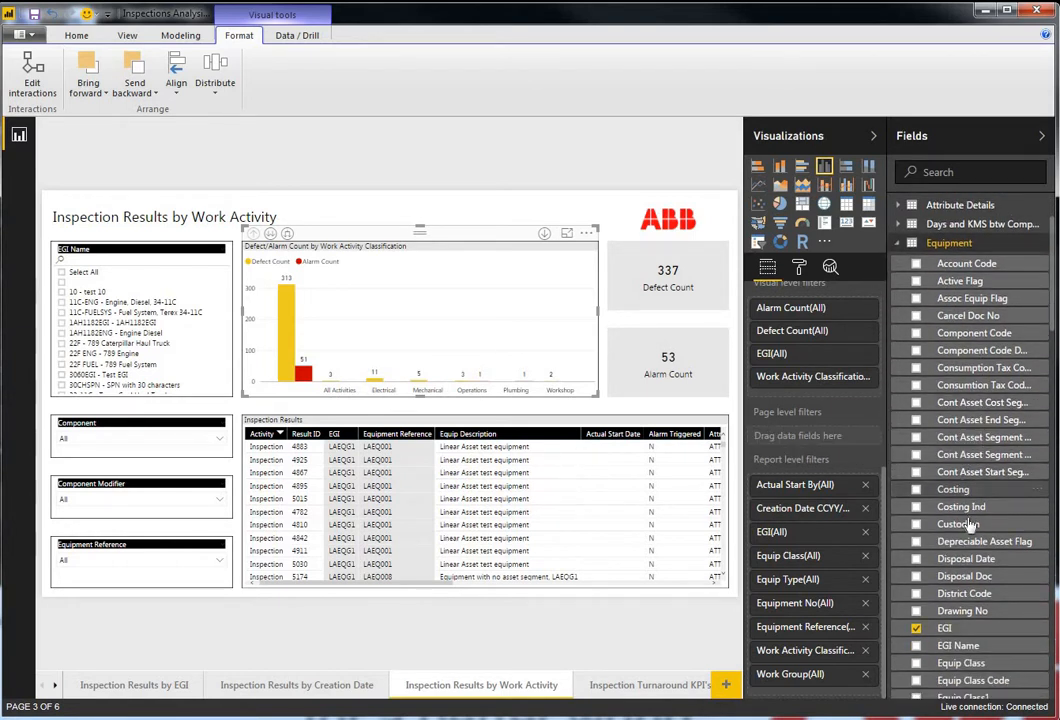
scroll(970, 540, "down", 2)
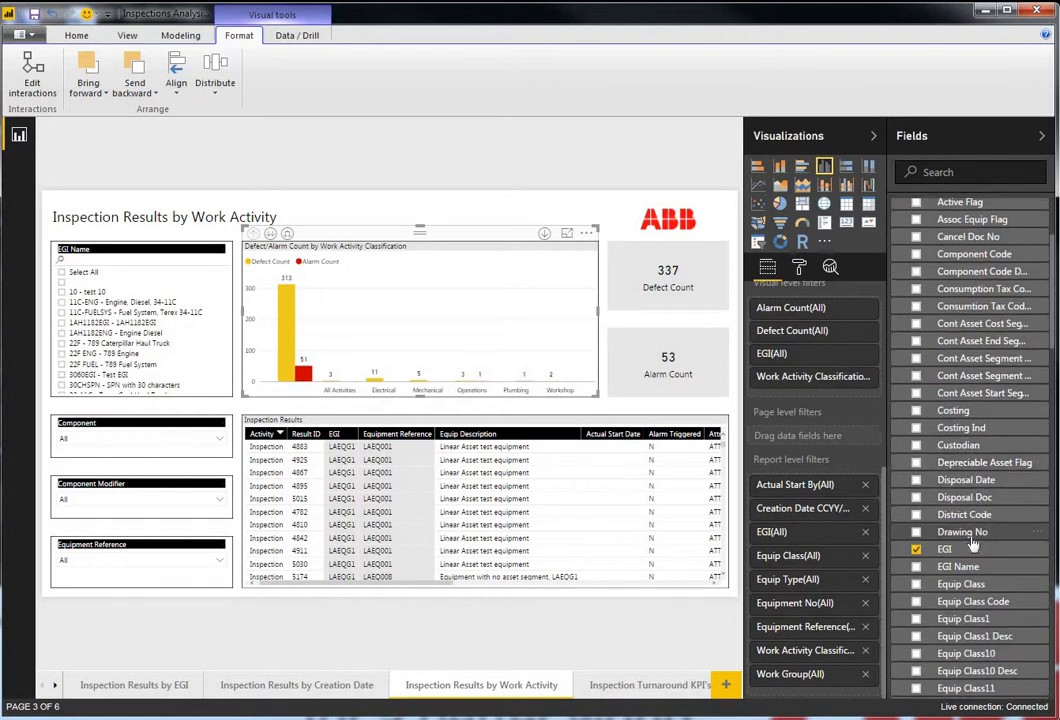
scroll(972, 545, "down", 2)
scroll(972, 543, "down", 10)
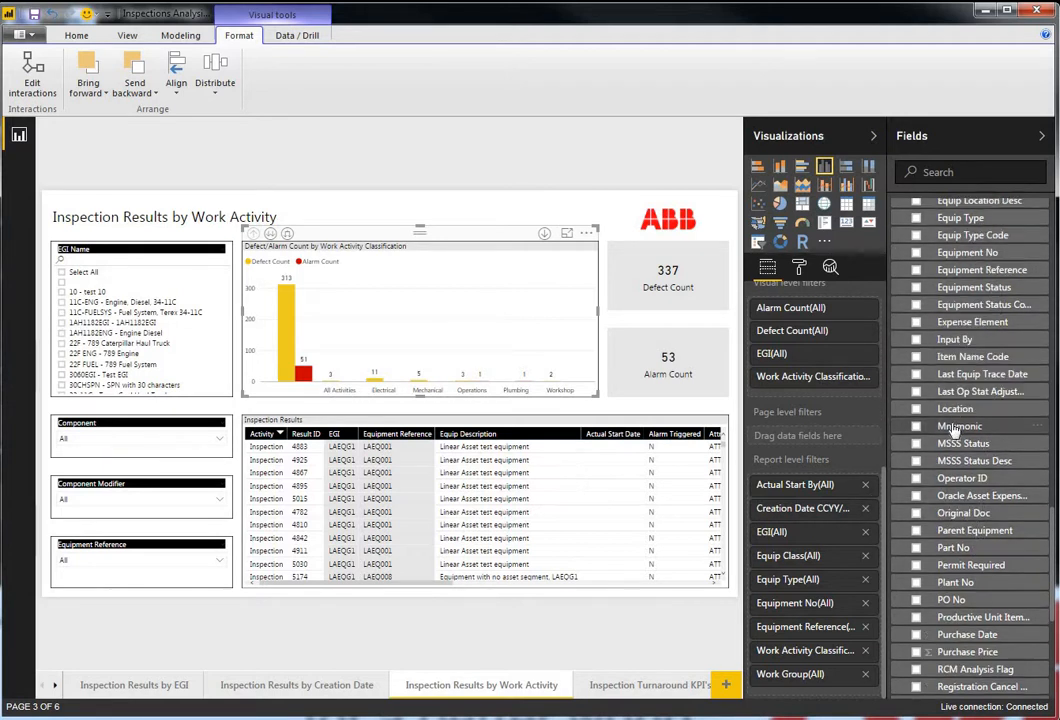
scroll(980, 502, "up", 5)
scroll(981, 501, "up", 8)
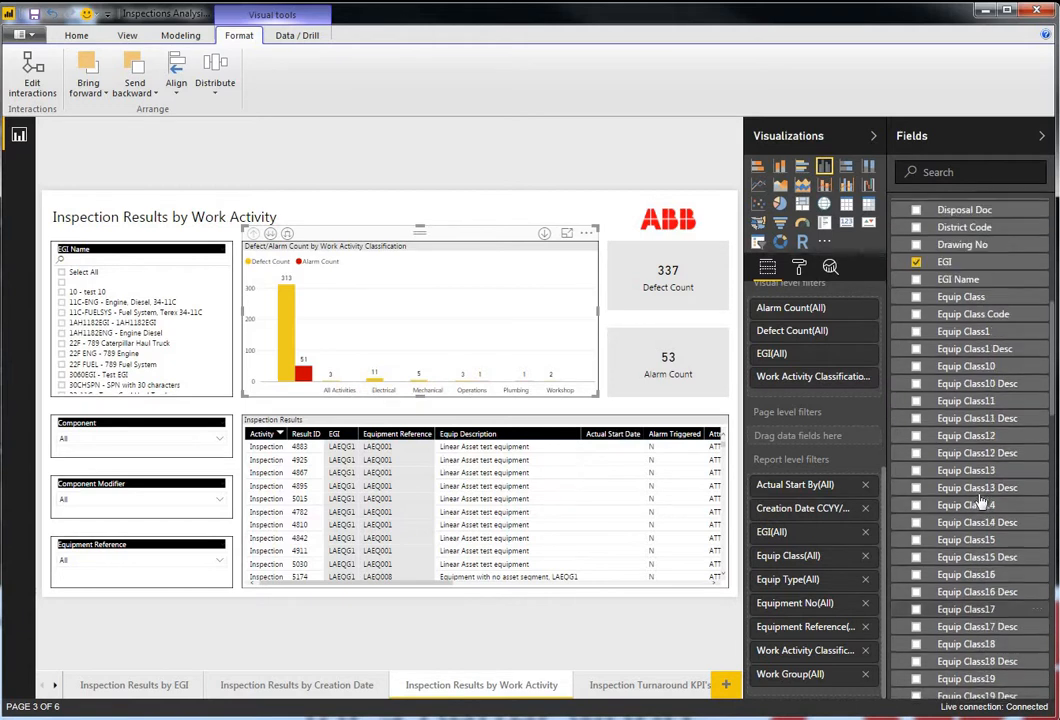
scroll(981, 497, "up", 3)
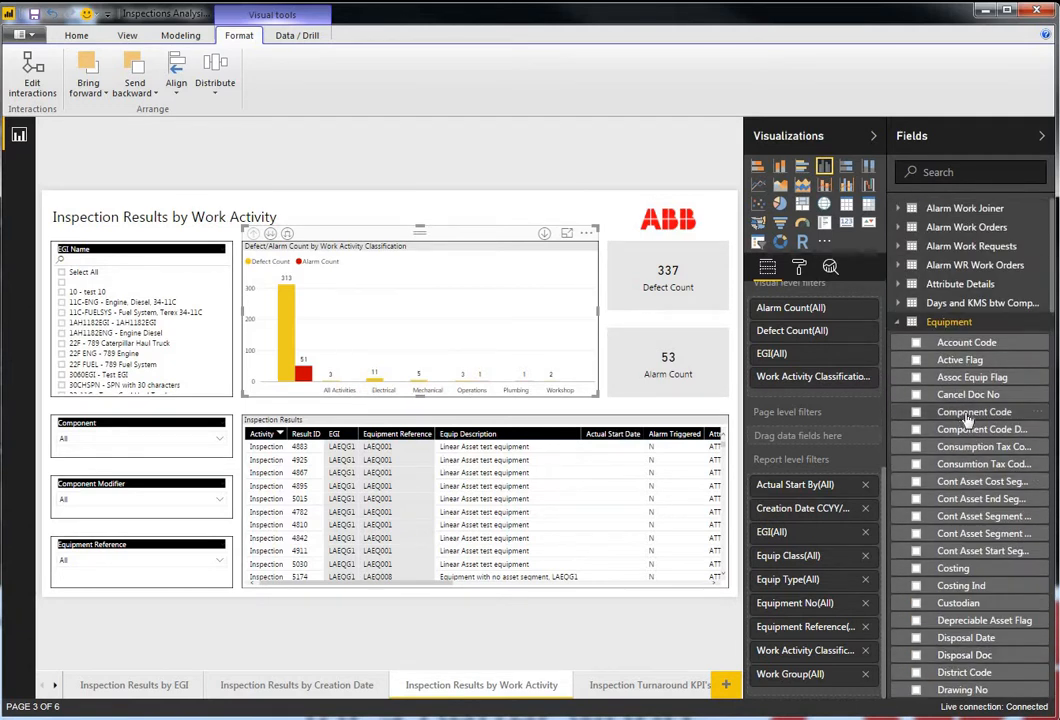
left_click_drag(965, 412, 816, 498)
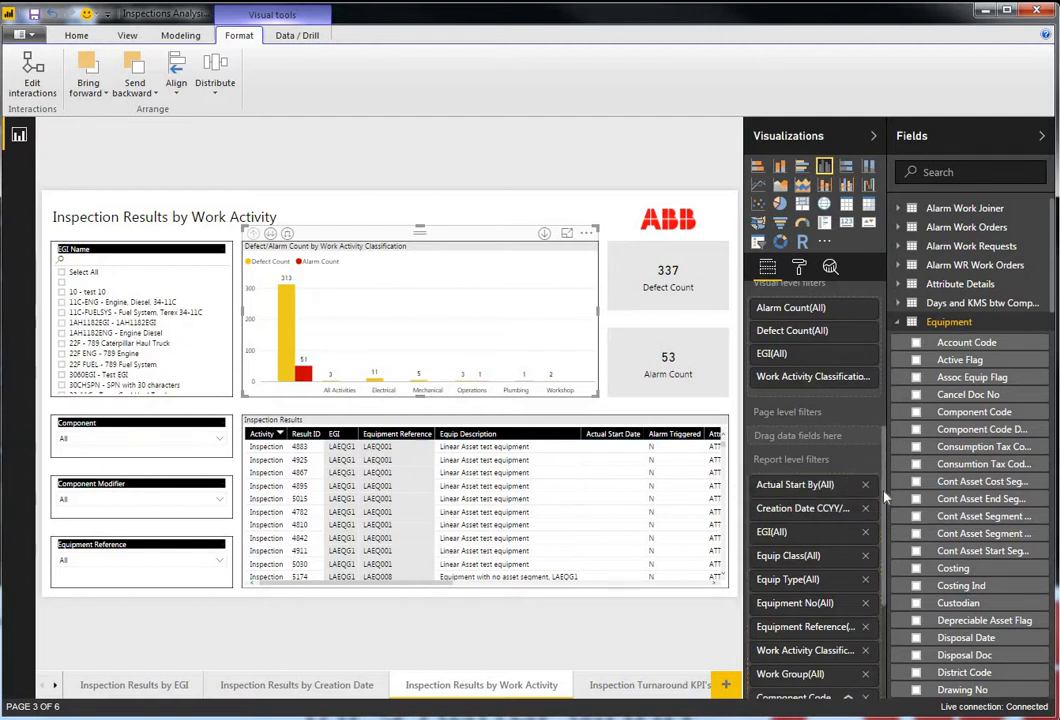
- Try filtering the Component Code report filter to codes 1100 and 1077, then untick them again
scroll(886, 528, "down", 4)
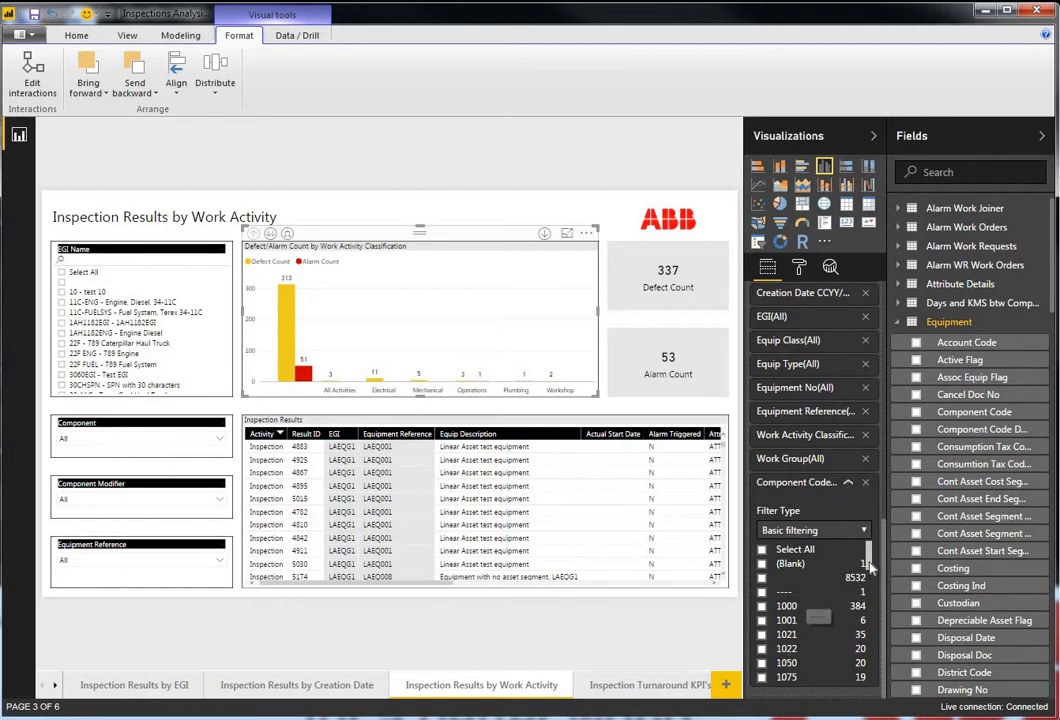
scroll(870, 590, "down", 5)
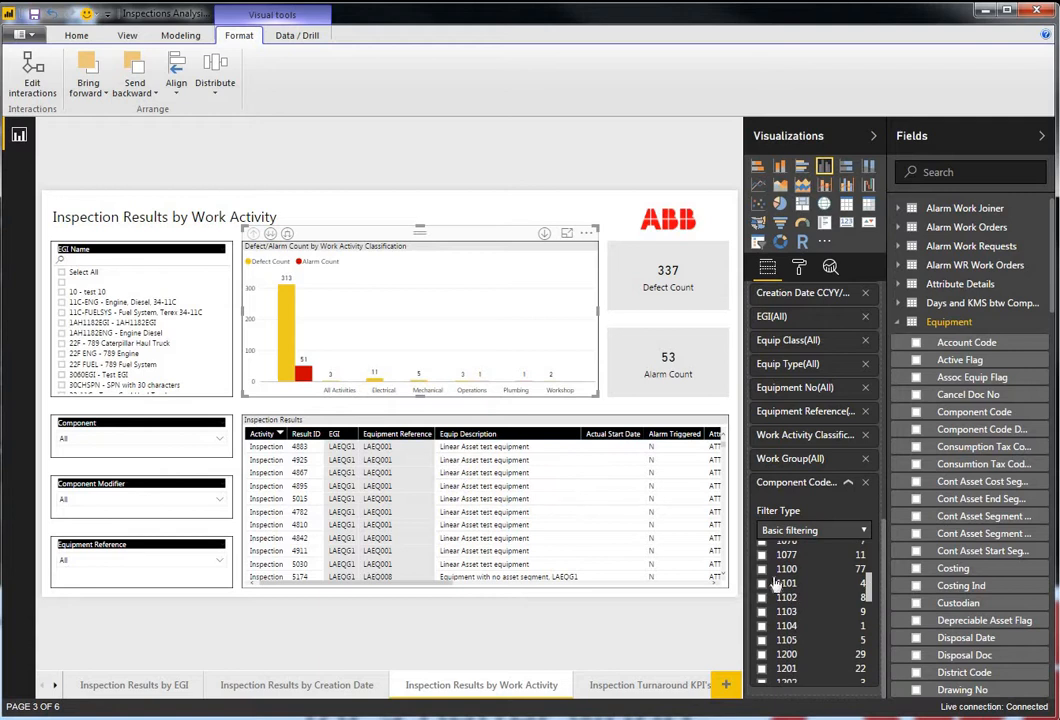
left_click(763, 569)
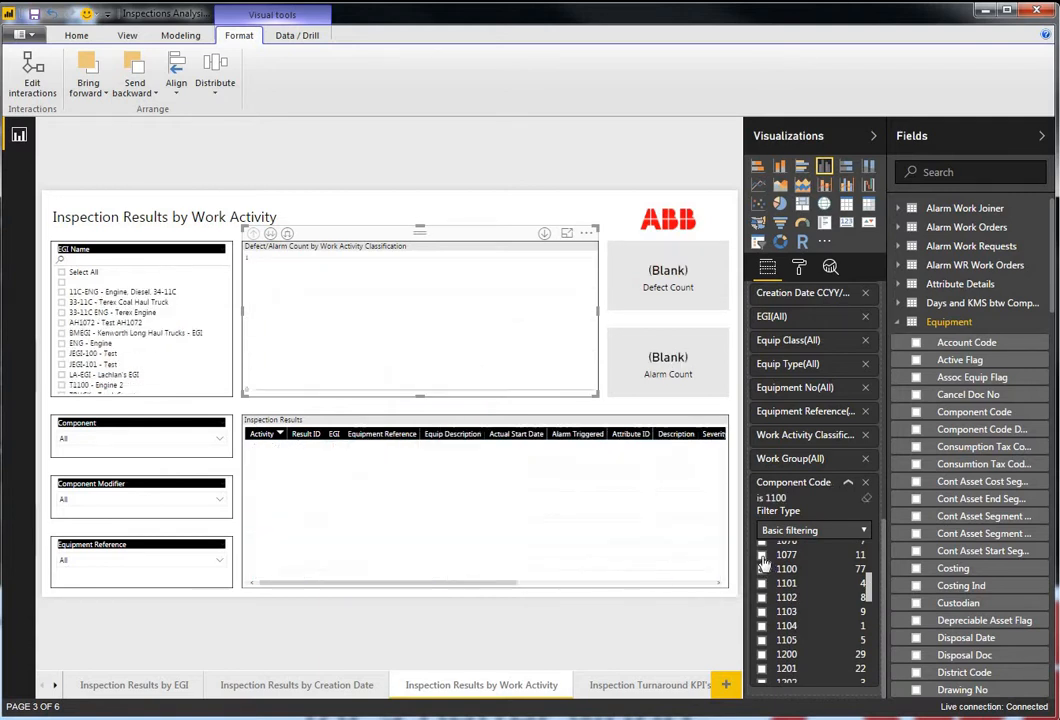
left_click(762, 555)
left_click(763, 569)
left_click(762, 555)
- Filter the report to component codes BMRM and BMSS, collapse the filter card, then clear the filter
scroll(800, 630, "down", 5)
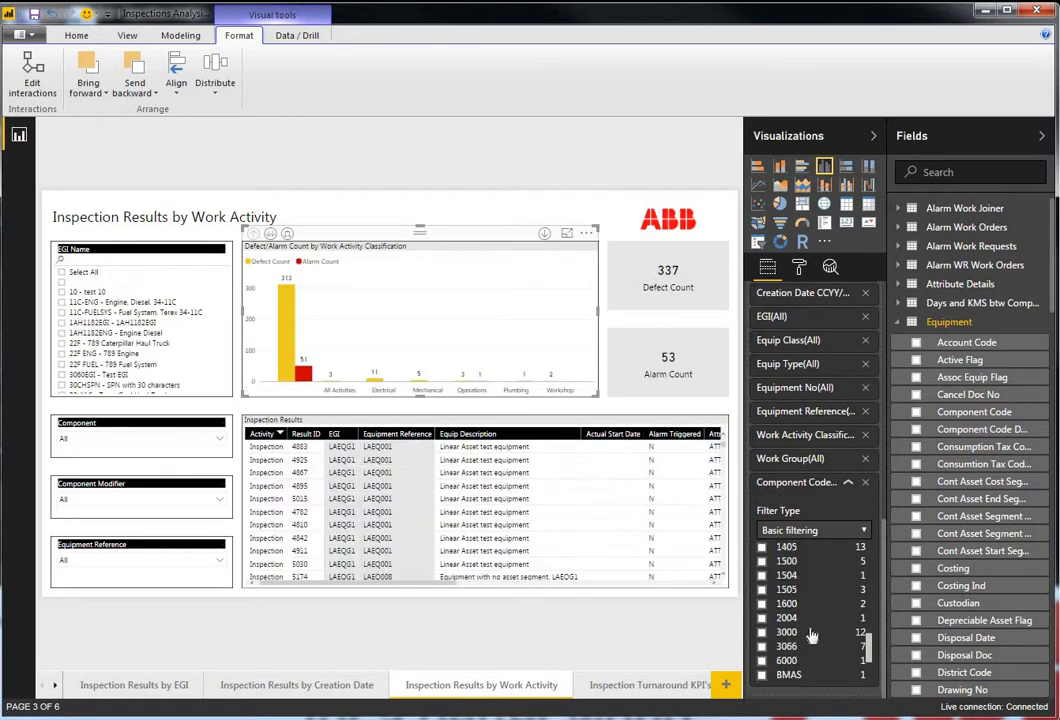
scroll(772, 635, "down", 1)
left_click(762, 606)
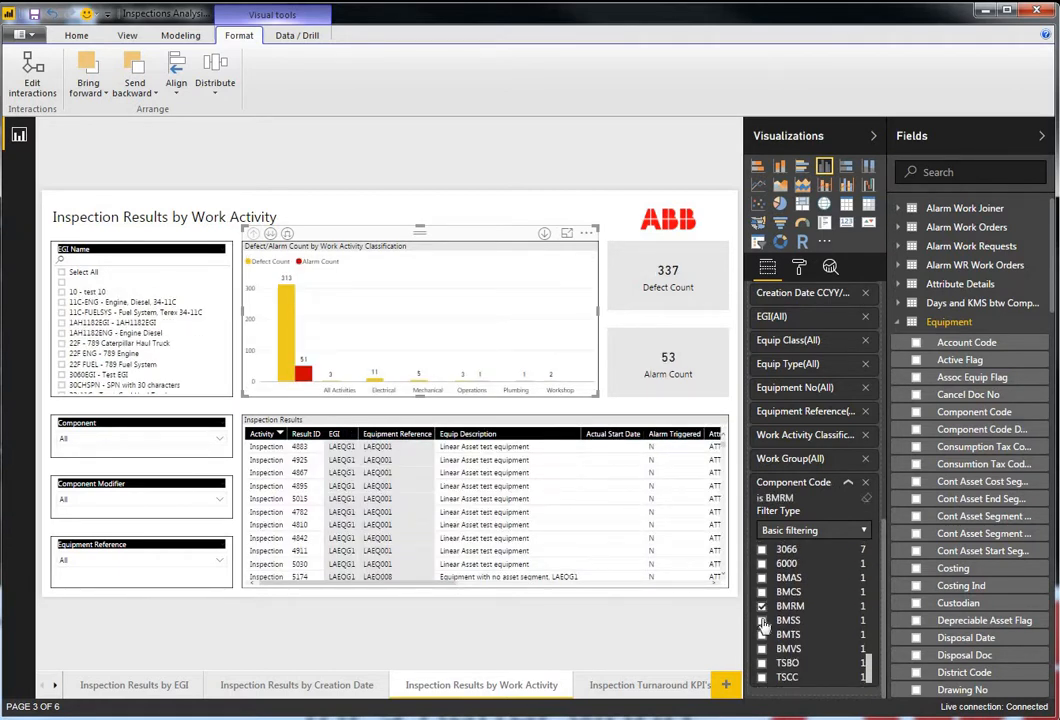
left_click(762, 620)
left_click(848, 482)
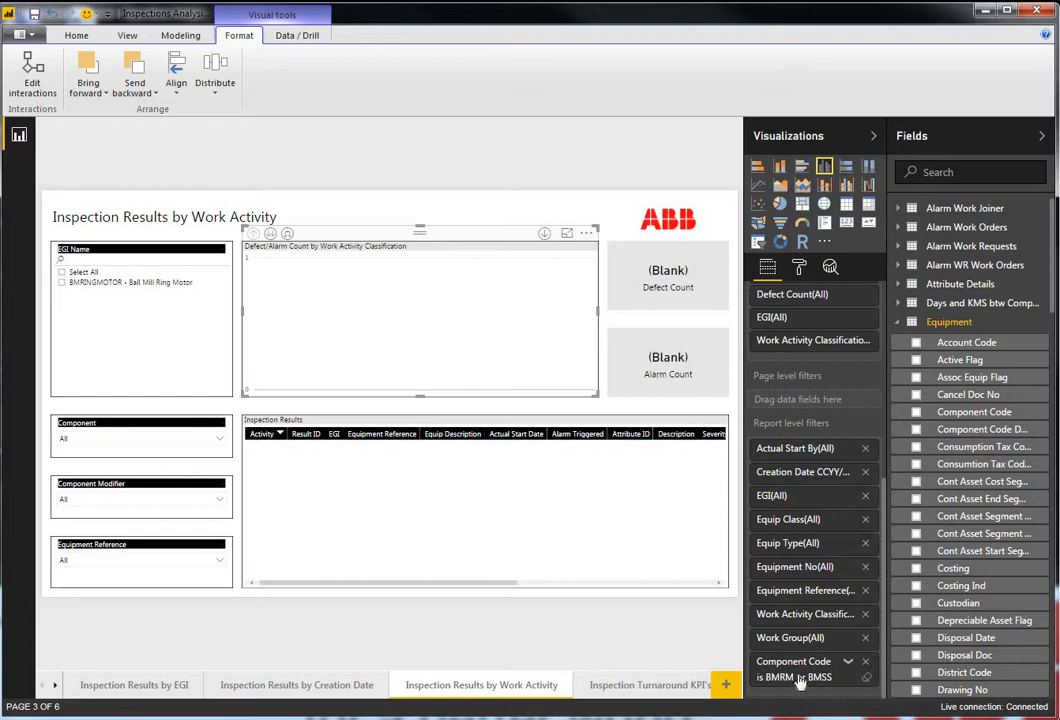
left_click(868, 680)
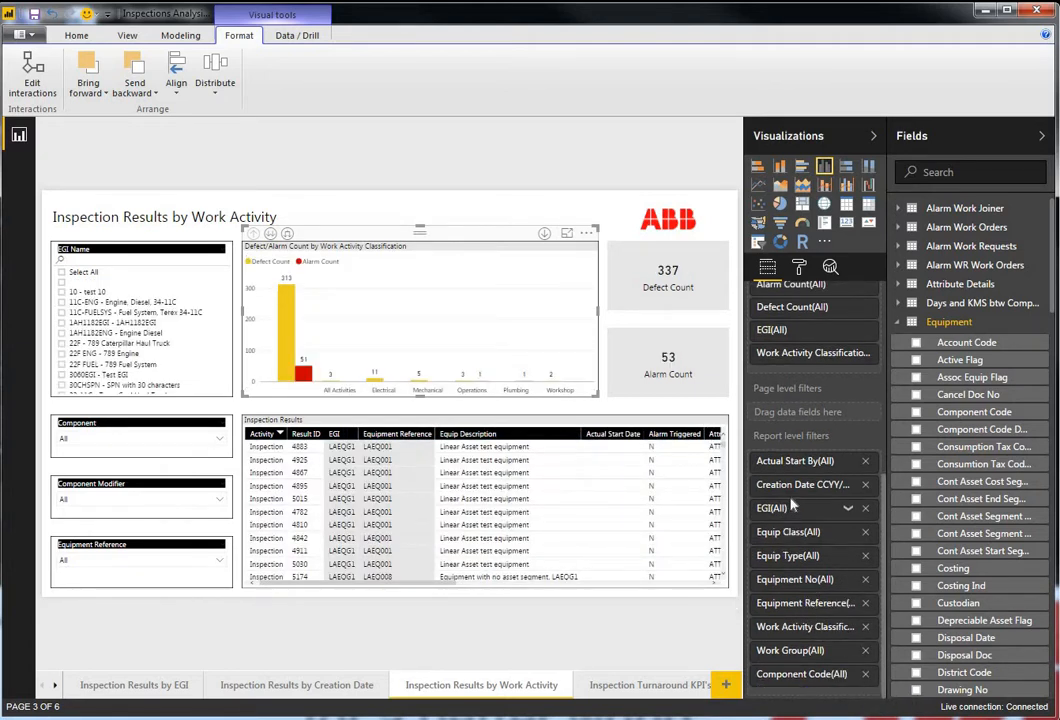
- Add Component Code as a column of the Inspection Results table, right after Result ID
left_click(528, 415)
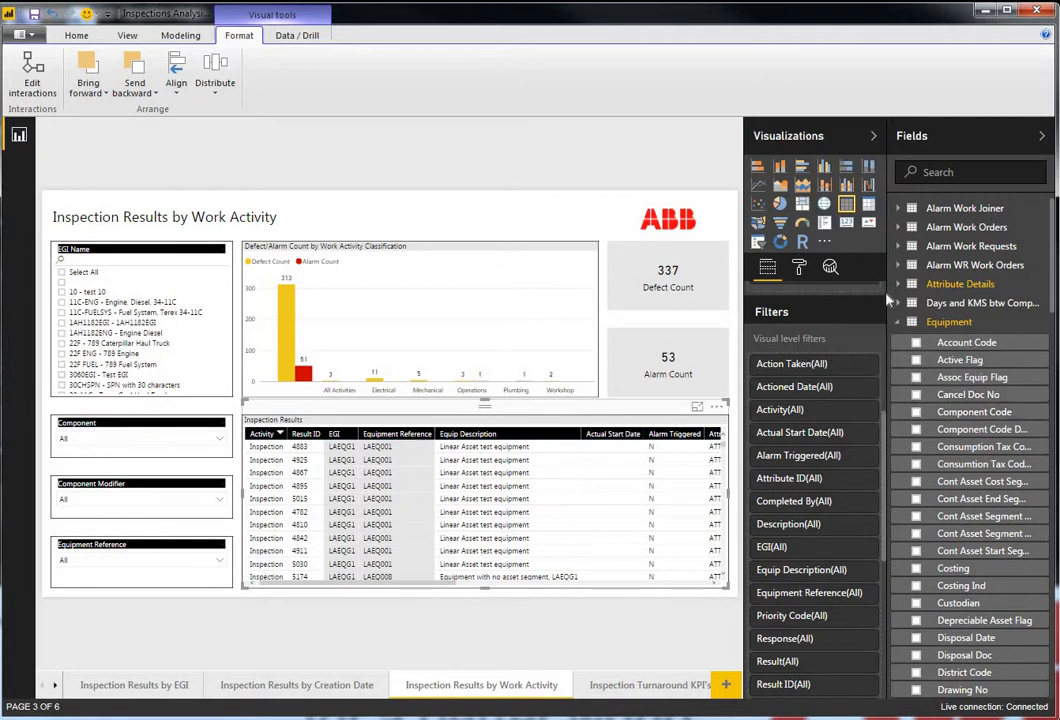
scroll(875, 295, "up", 5)
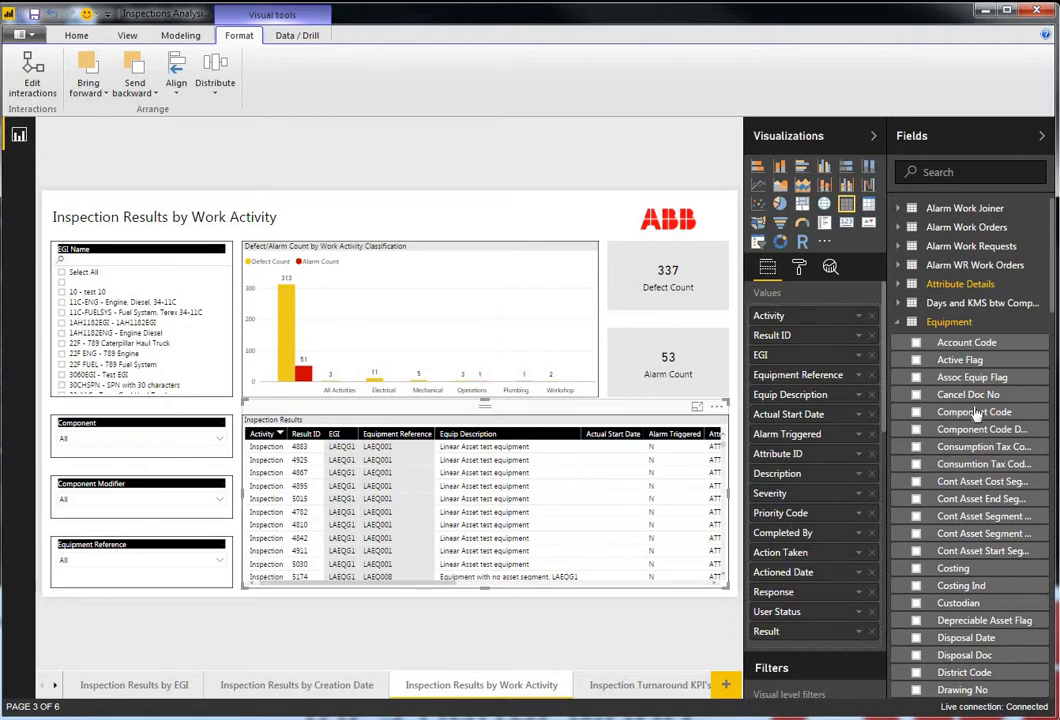
left_click_drag(975, 411, 823, 352)
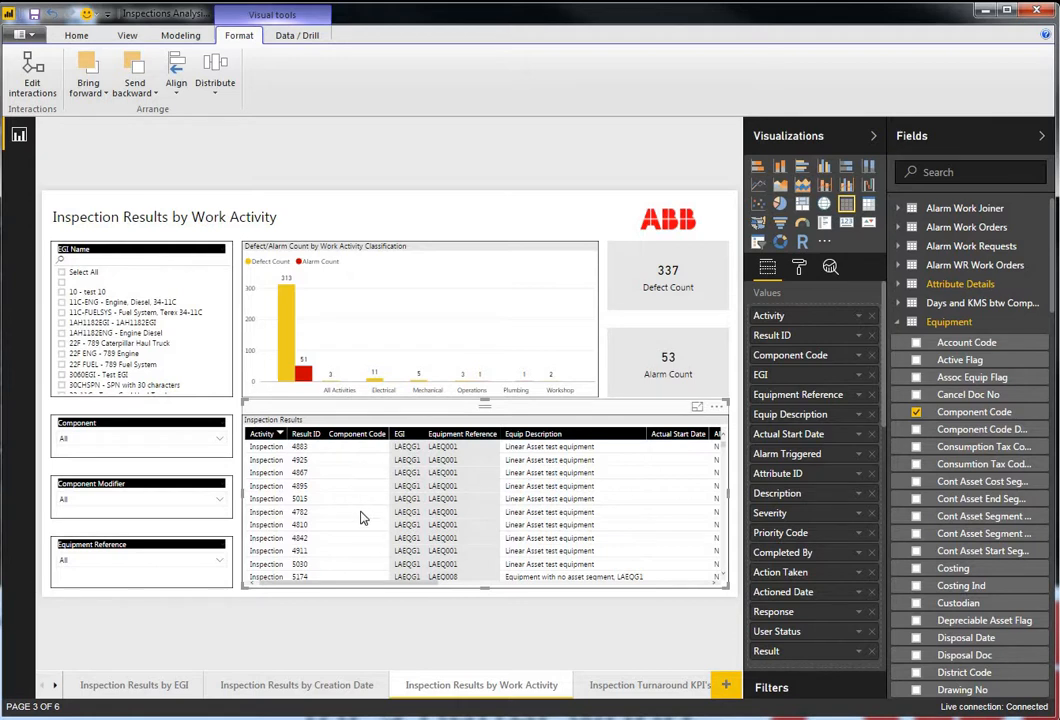
- Scroll through the Inspection Results table to review the Component Code column
scroll(364, 521, "down", 10)
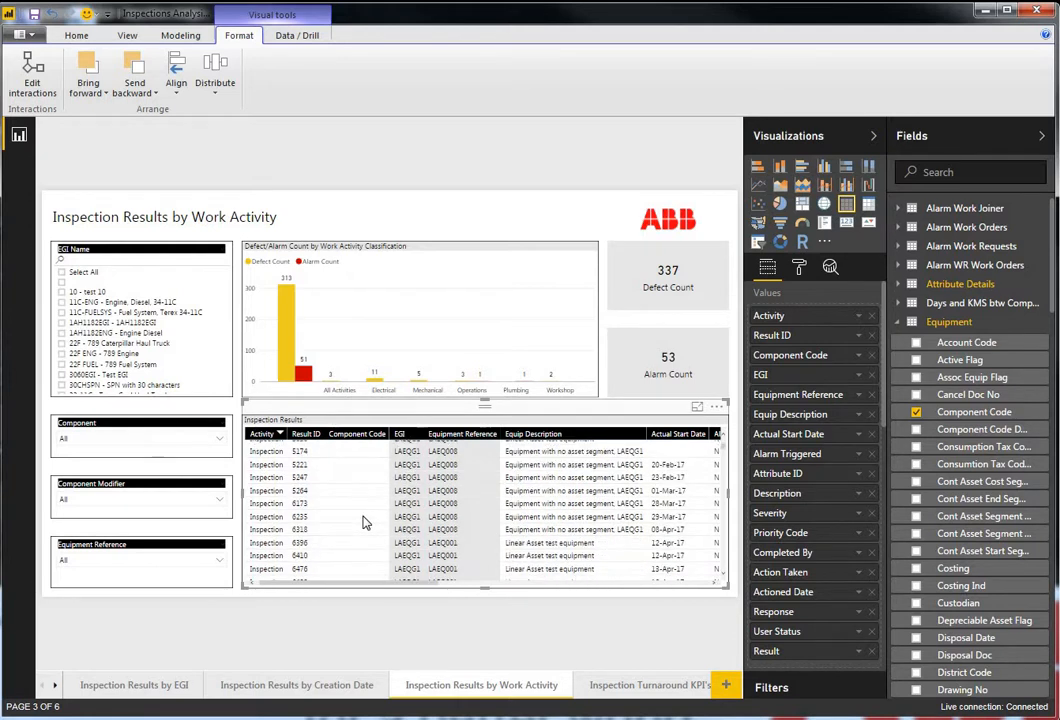
scroll(364, 521, "down", 5)
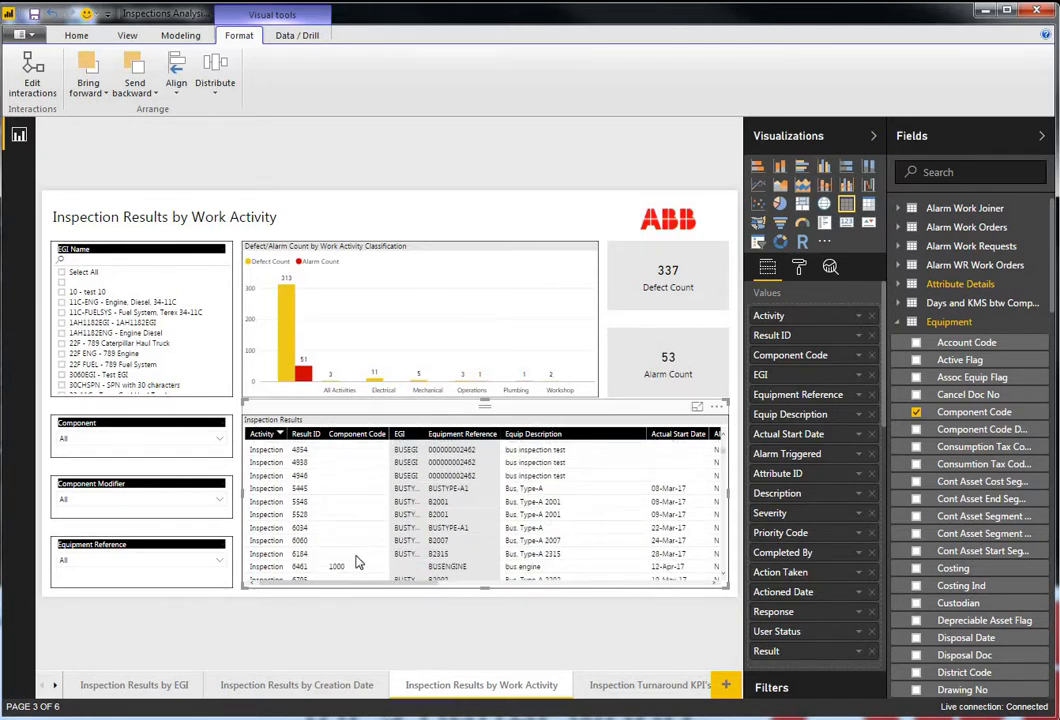
scroll(358, 548, "down", 1)
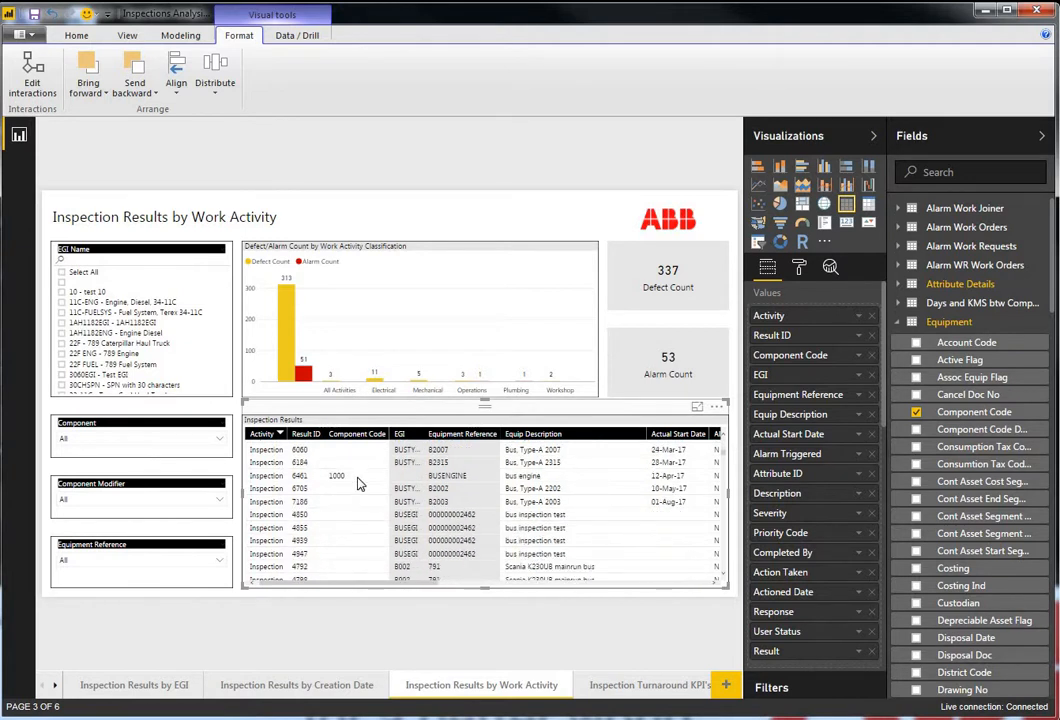